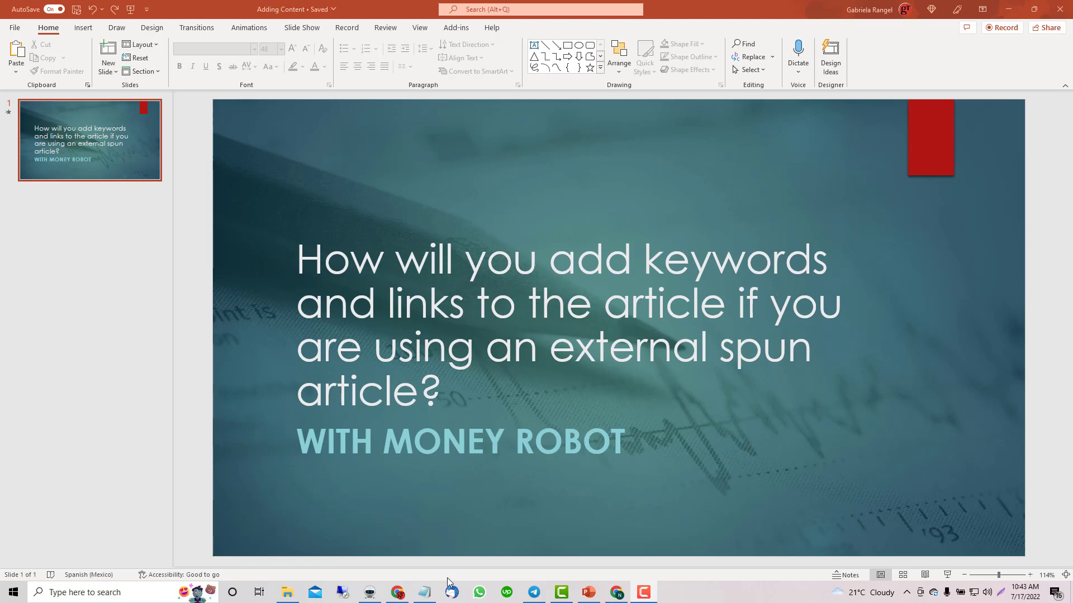
In the Notepad draft, add the line 'always spin your article' below '5 healthy eating habits', fixing the typos
click(424, 593)
click(714, 308)
click(791, 186)
key(Return)
key(Return)
text(a;wa)
text(ys)
key(BackSpace)
key(BackSpace)
key(BackSpace)
key(BackSpace)
key(BackSpace)
key(BackSpace)
text(lways spin your articule)
key(BackSpace)
key(BackSpace)
key(BackSpace)
text(le)
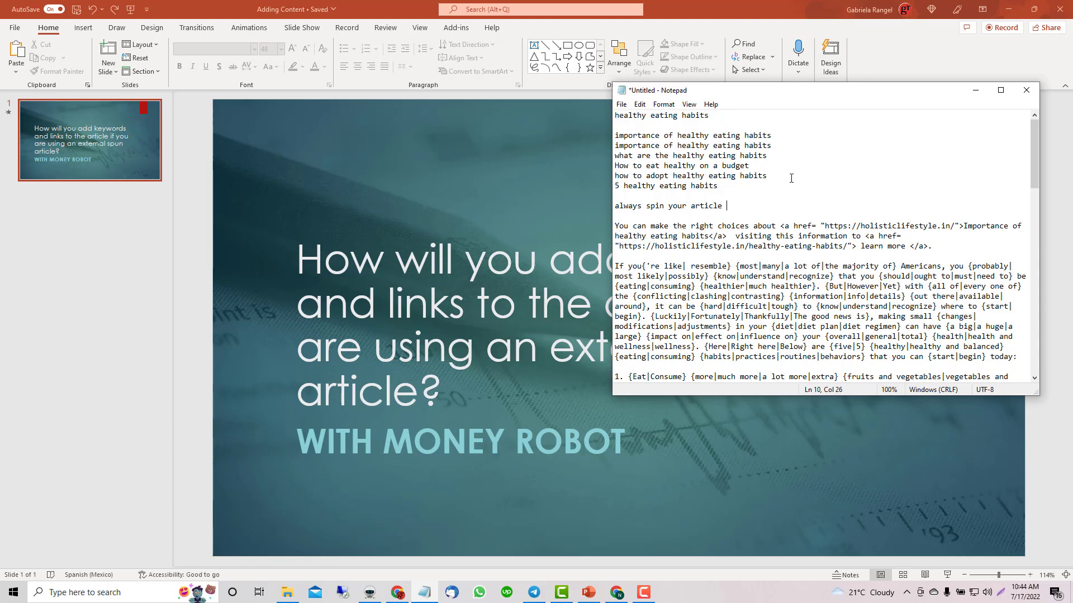
Add the lines 'ia jasper' and 'spinrewriter' under the 'always spin your article' note
scroll(781, 260, down, 3)
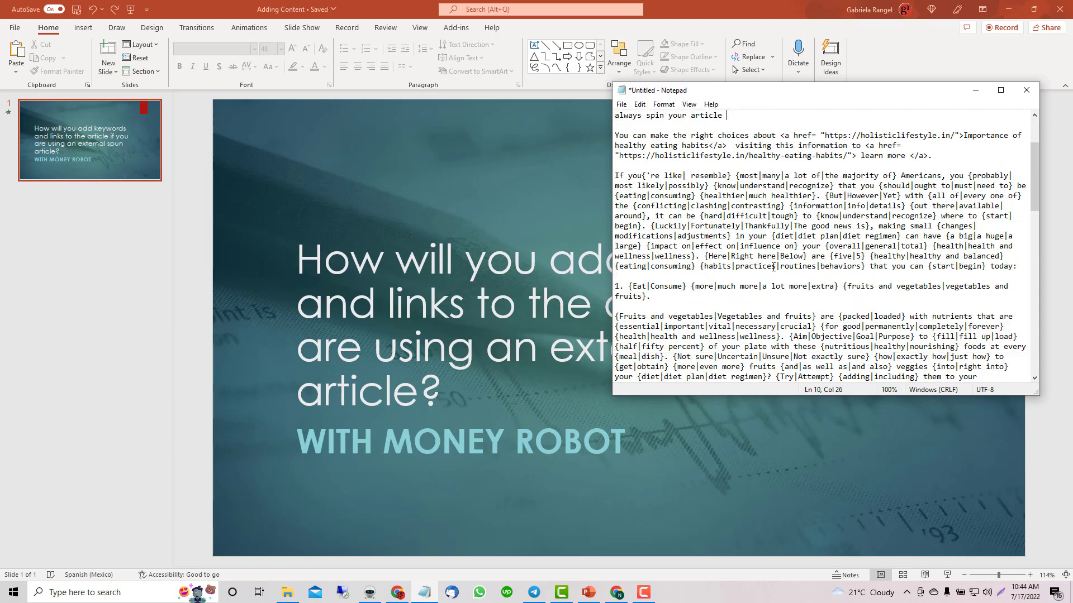
drag(615, 176, 983, 408)
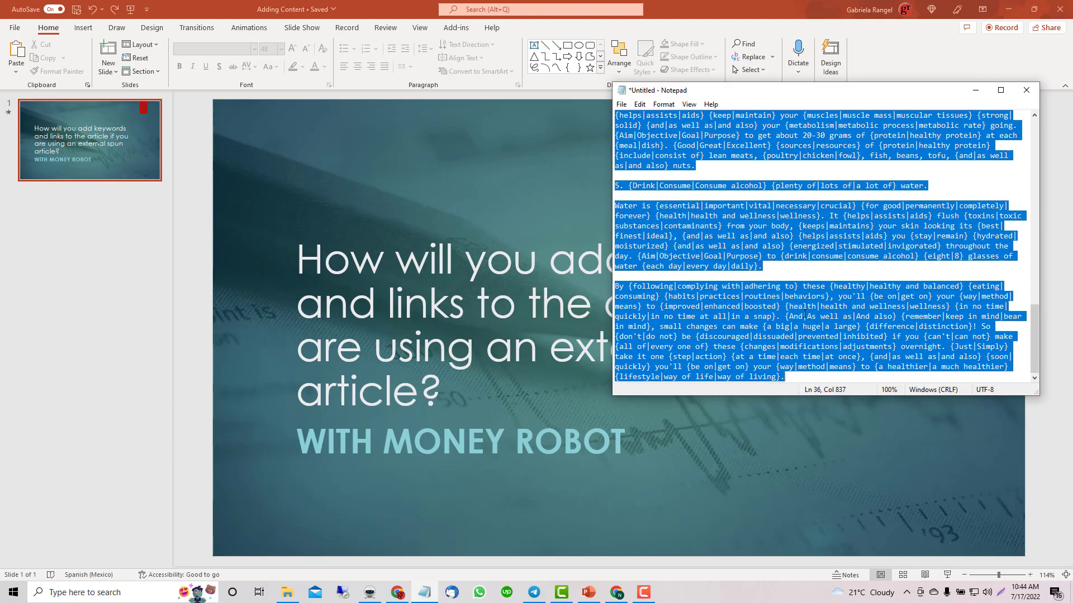
scroll(767, 289, up, 15)
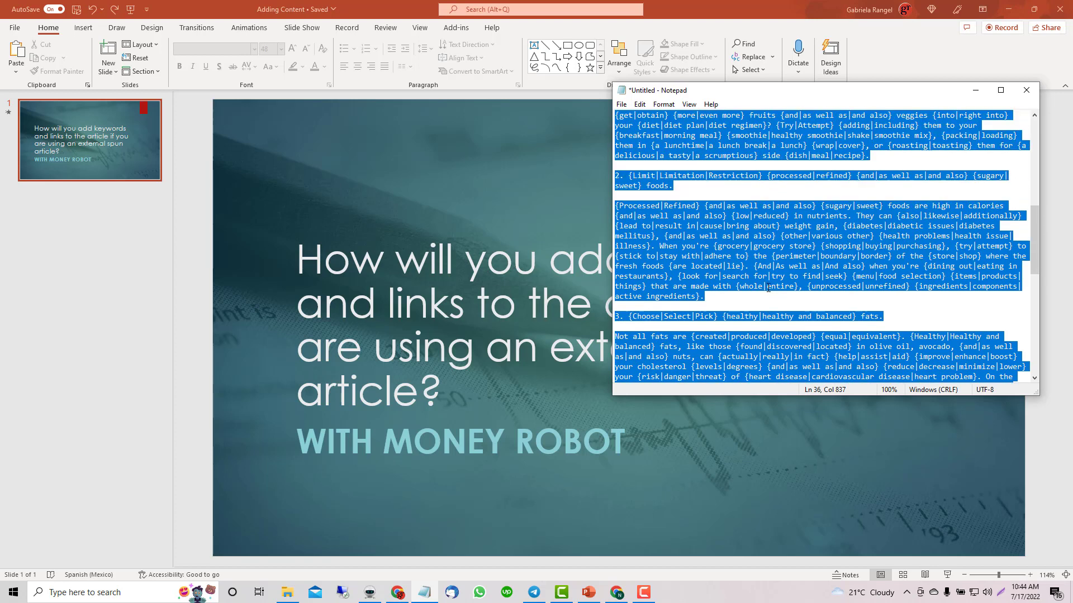
scroll(778, 289, up, 10)
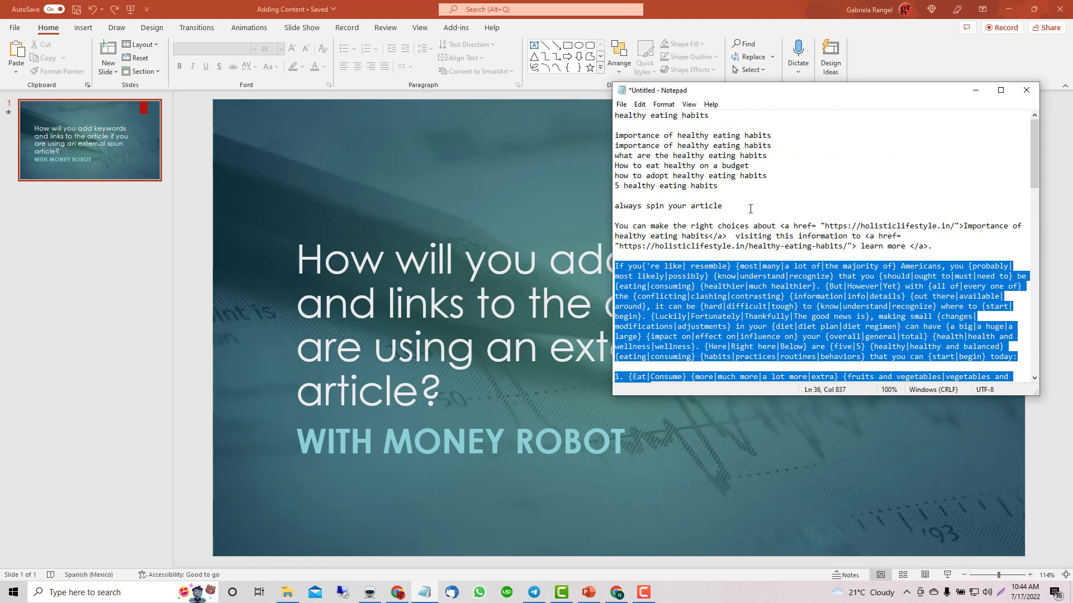
click(750, 208)
key(Return)
text(ia )
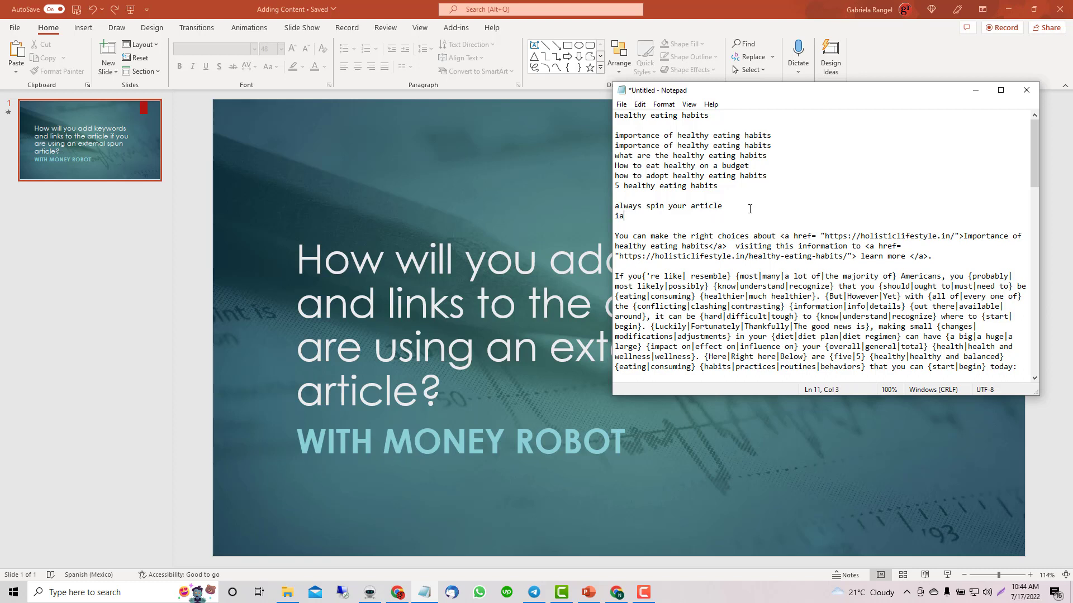
text(jasper)
key(Return)
text(spin)
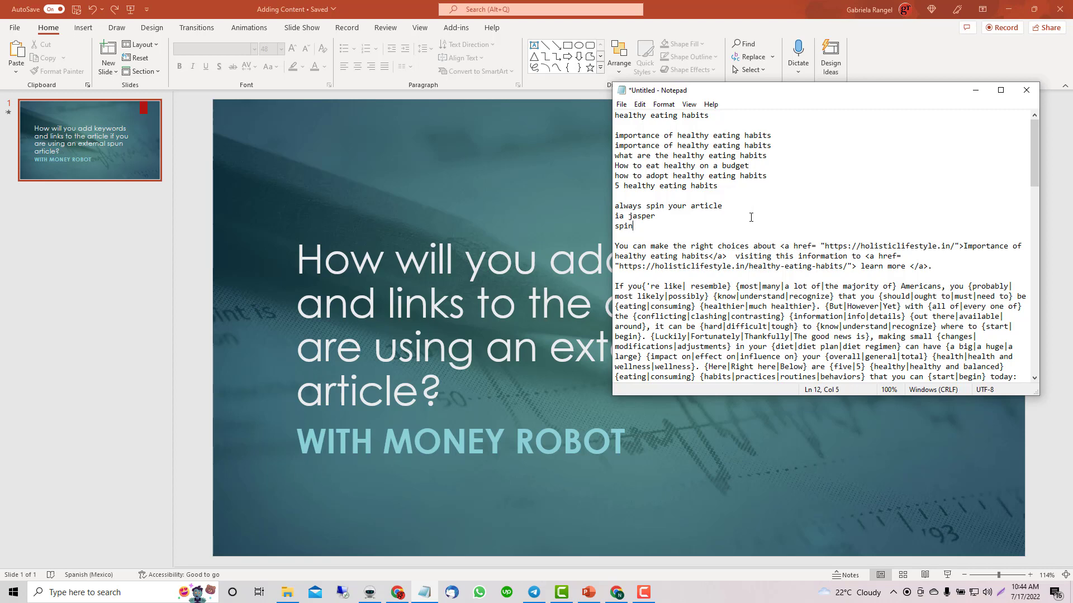
text(rewriter)
click(727, 326)
scroll(698, 316, down, 5)
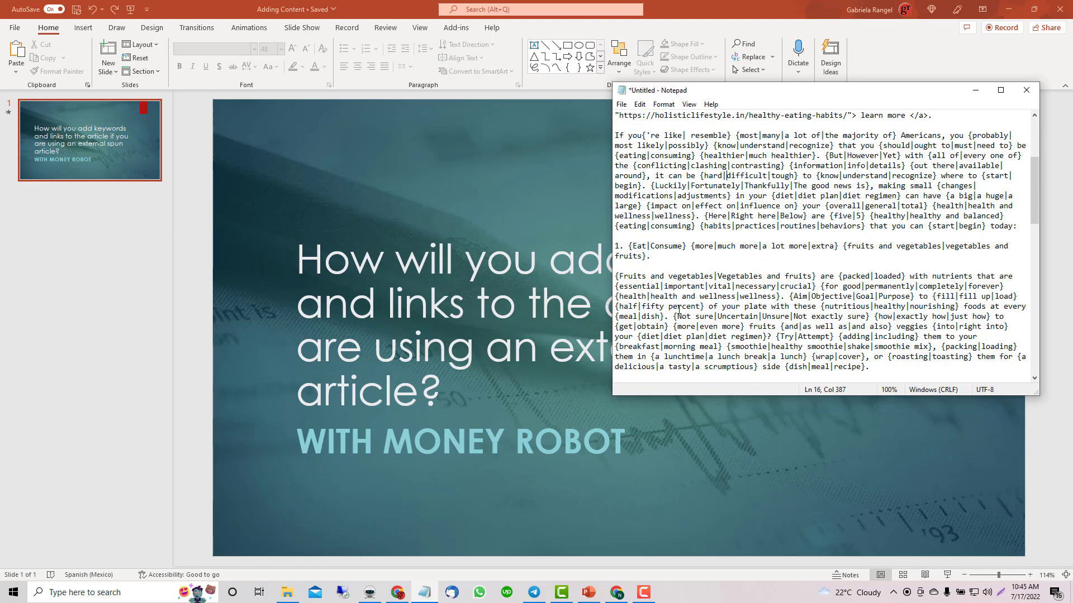
scroll(678, 310, up, 5)
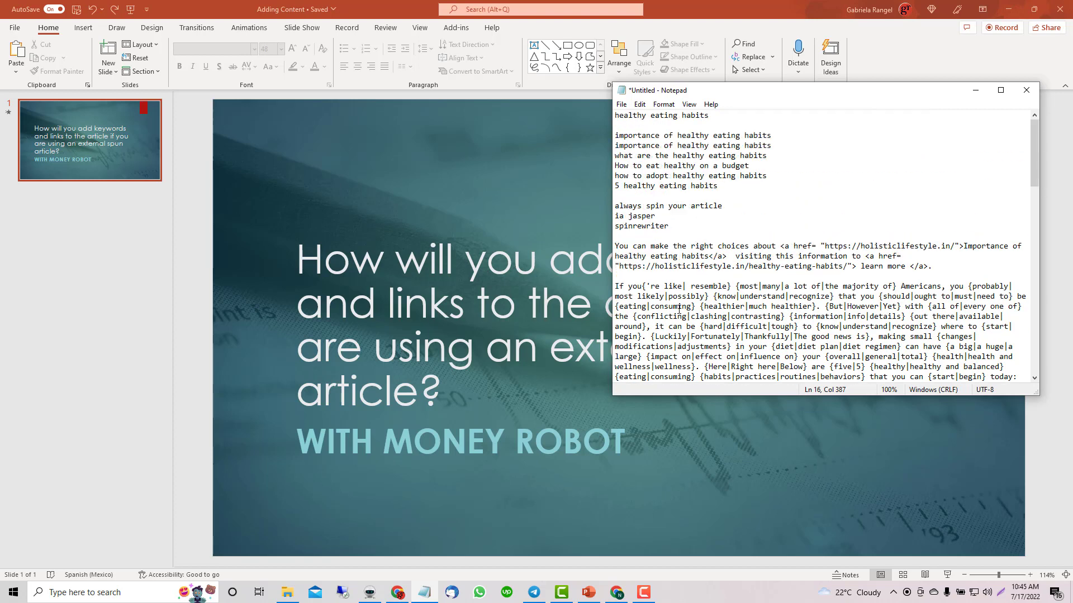
drag(669, 225, 615, 226)
click(677, 226)
drag(614, 286, 1004, 445)
scroll(874, 326, up, 15)
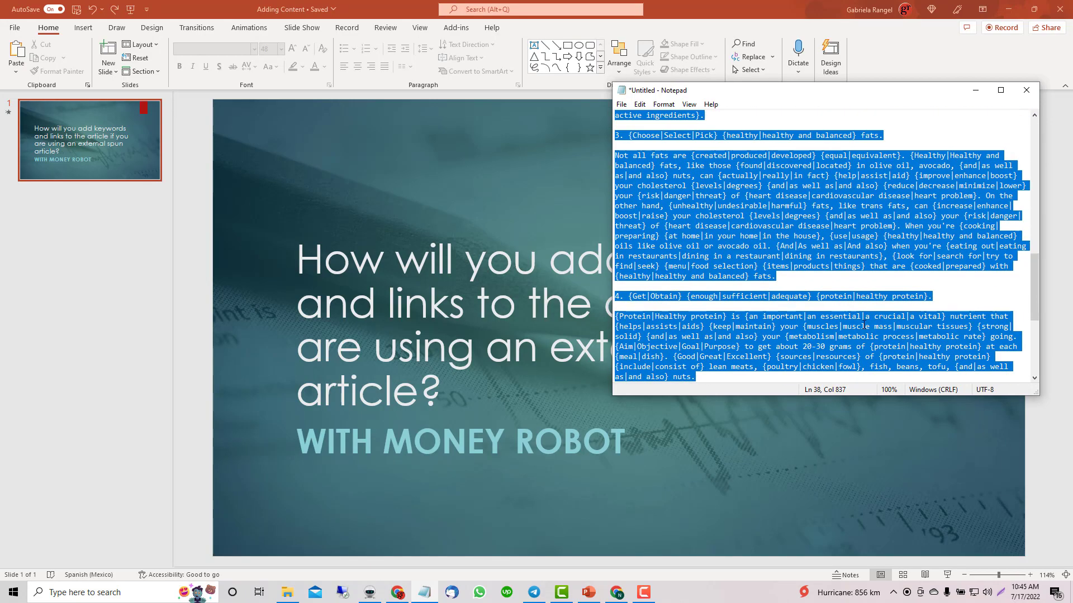
scroll(839, 323, up, 5)
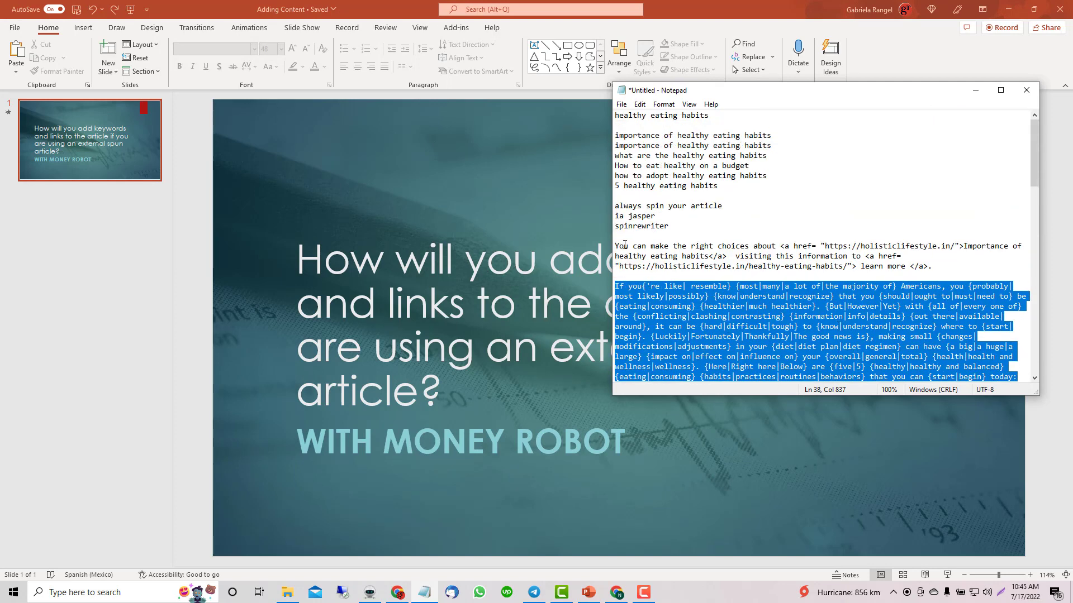
drag(616, 246, 933, 265)
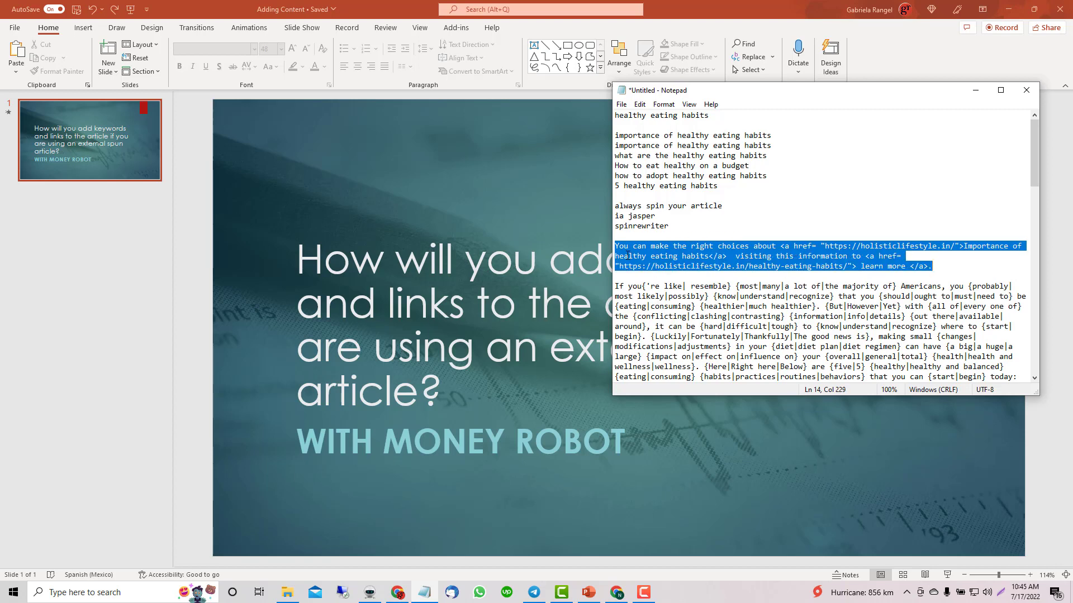
click(942, 268)
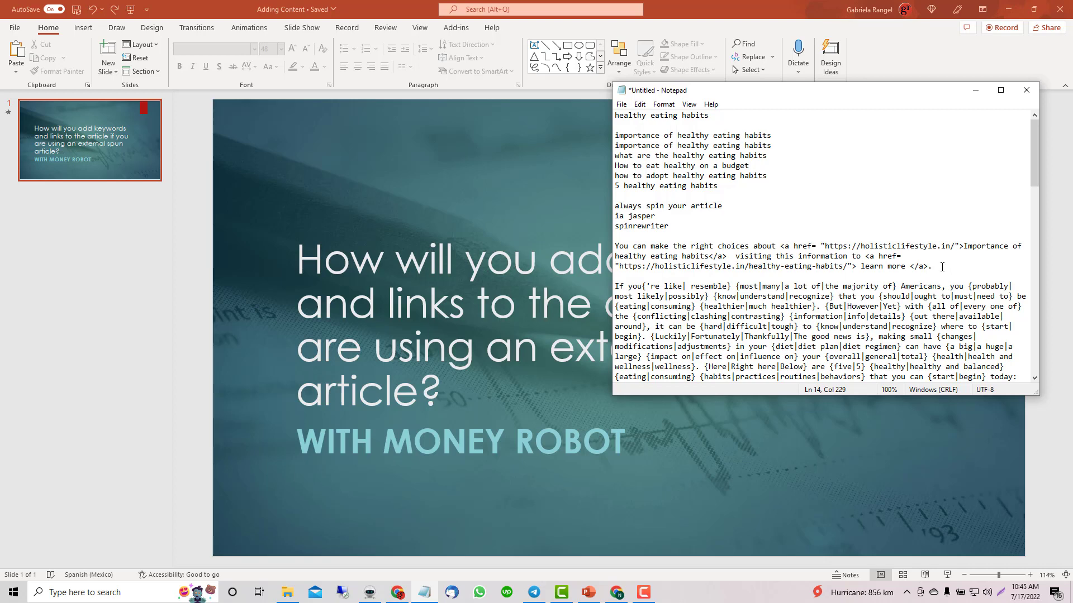
drag(930, 266, 609, 259)
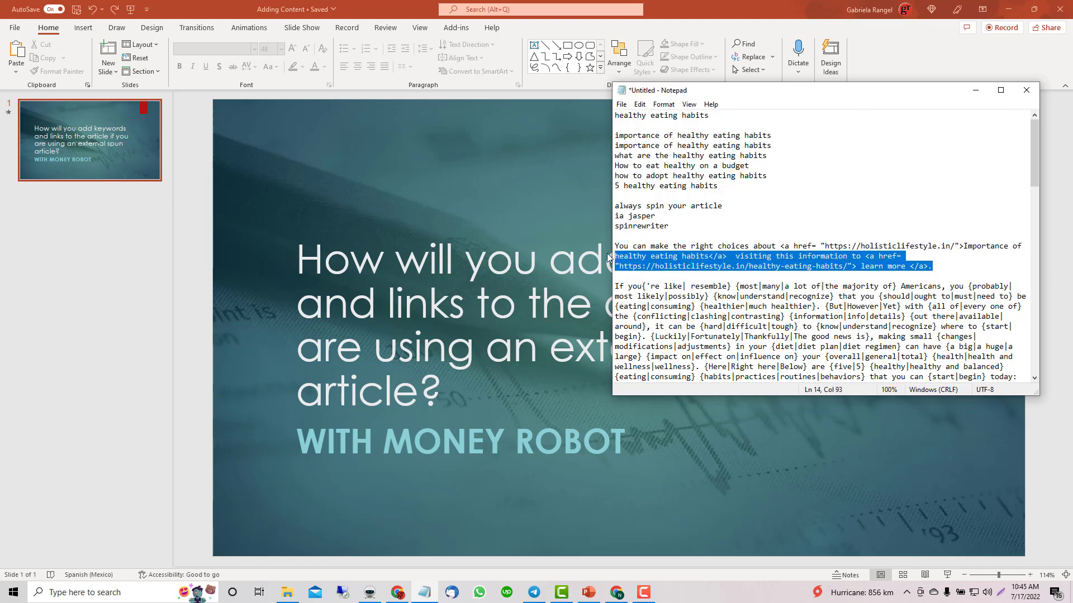
click(683, 153)
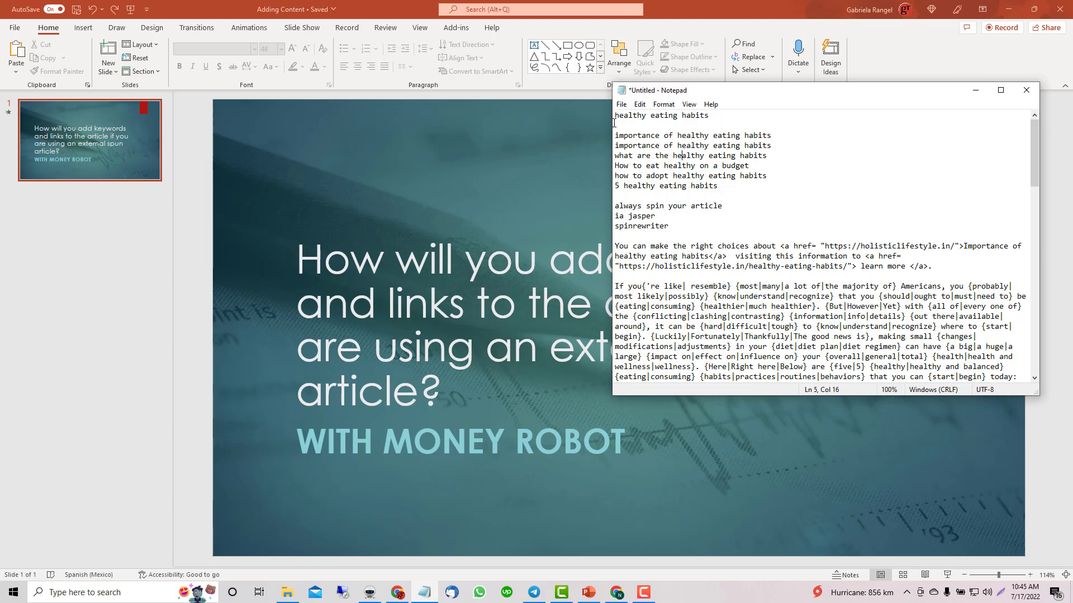
mouse_move(614, 135)
mouse_down()
mouse_move(748, 168)
mouse_move(726, 185)
mouse_move(693, 174)
mouse_move(659, 140)
mouse_move(615, 136)
mouse_up()
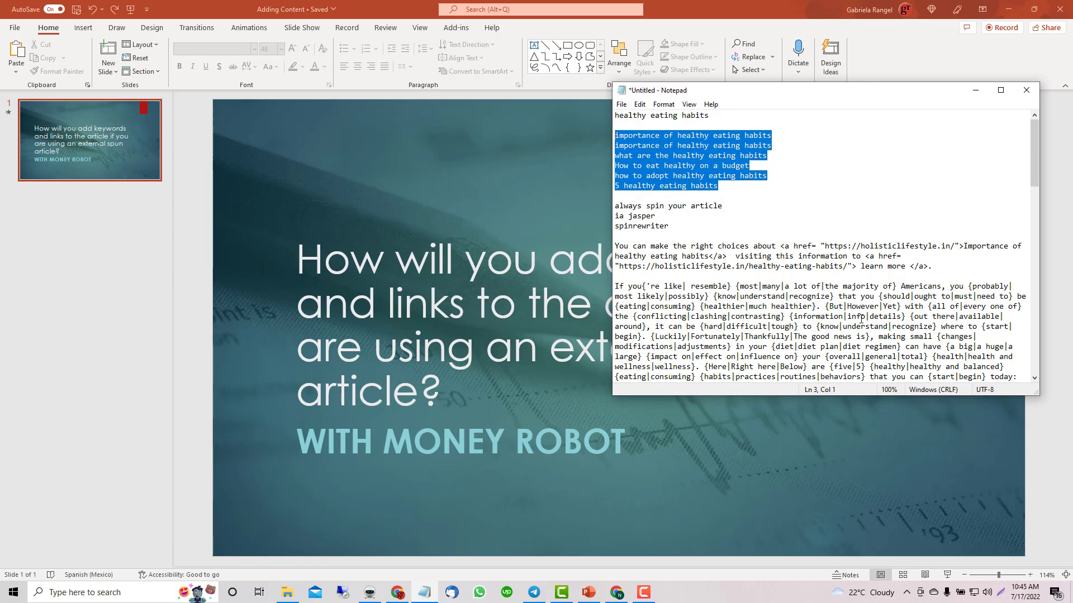
click(771, 258)
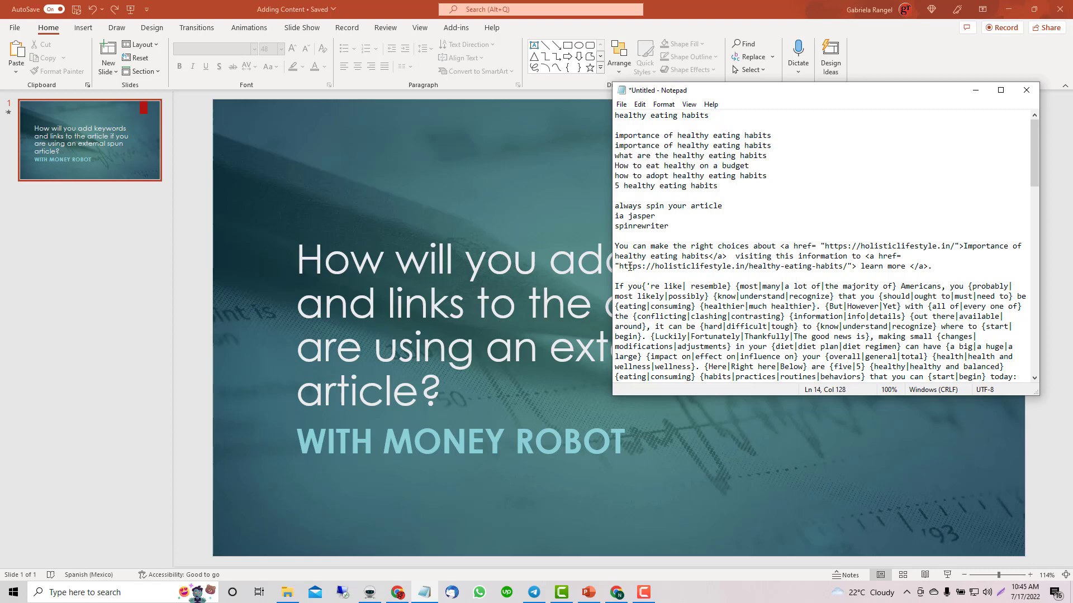
drag(616, 245, 931, 267)
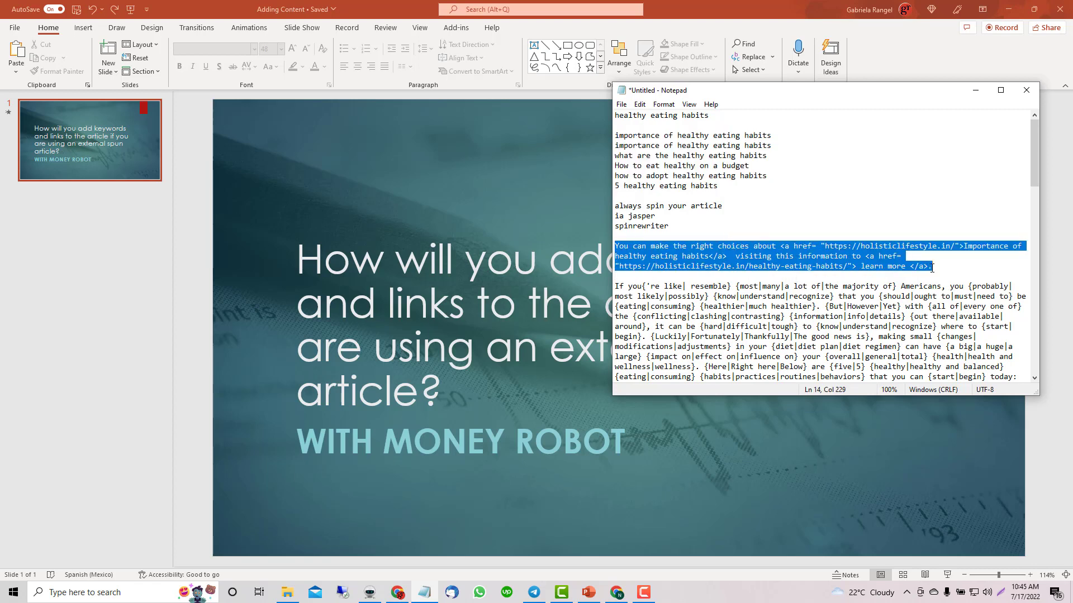
click(372, 594)
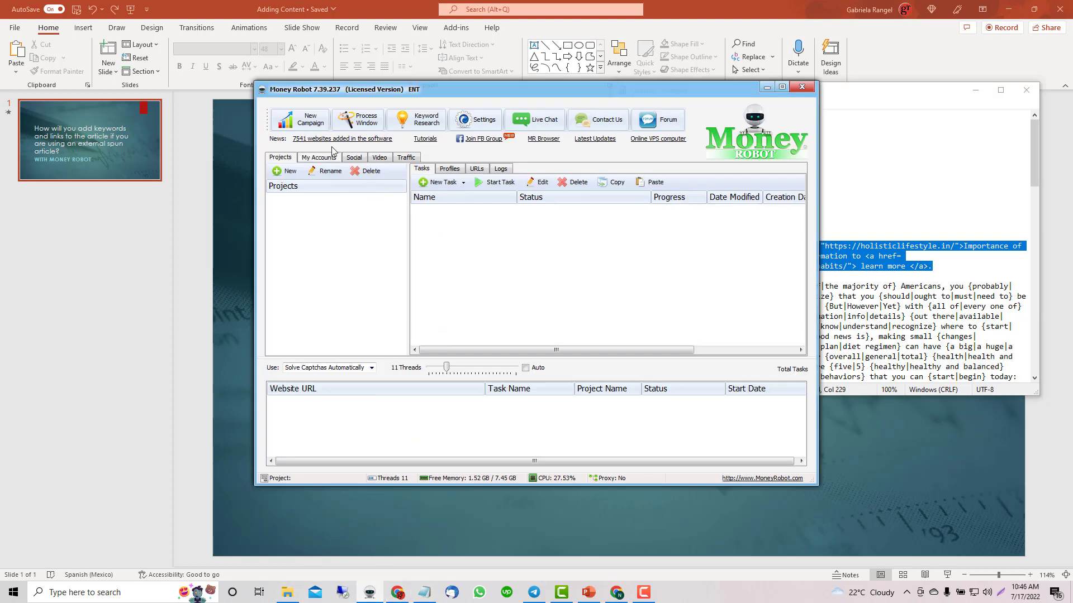
click(314, 125)
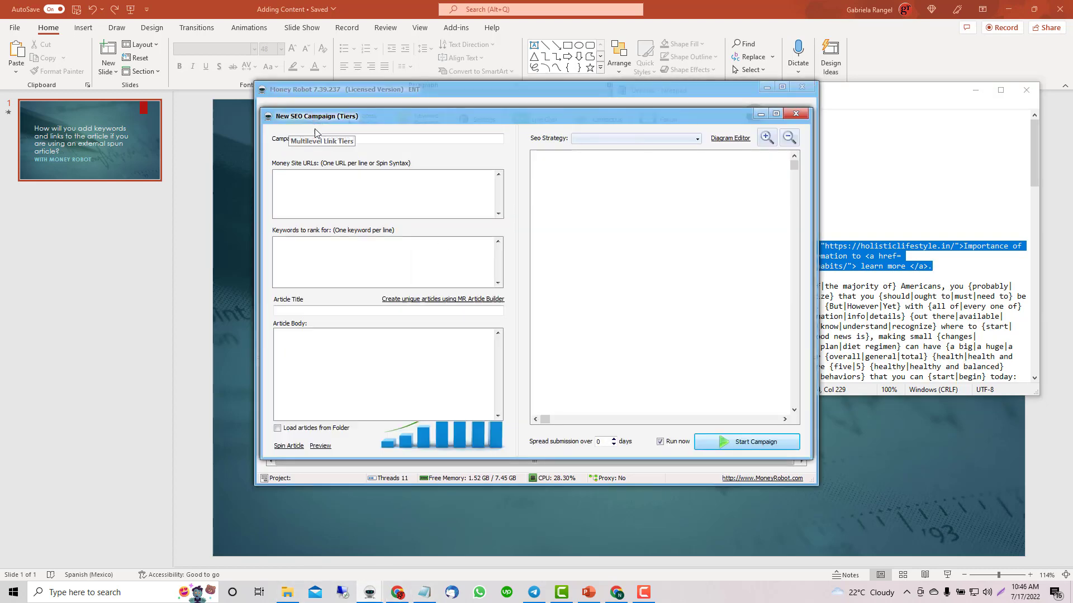
click(353, 183)
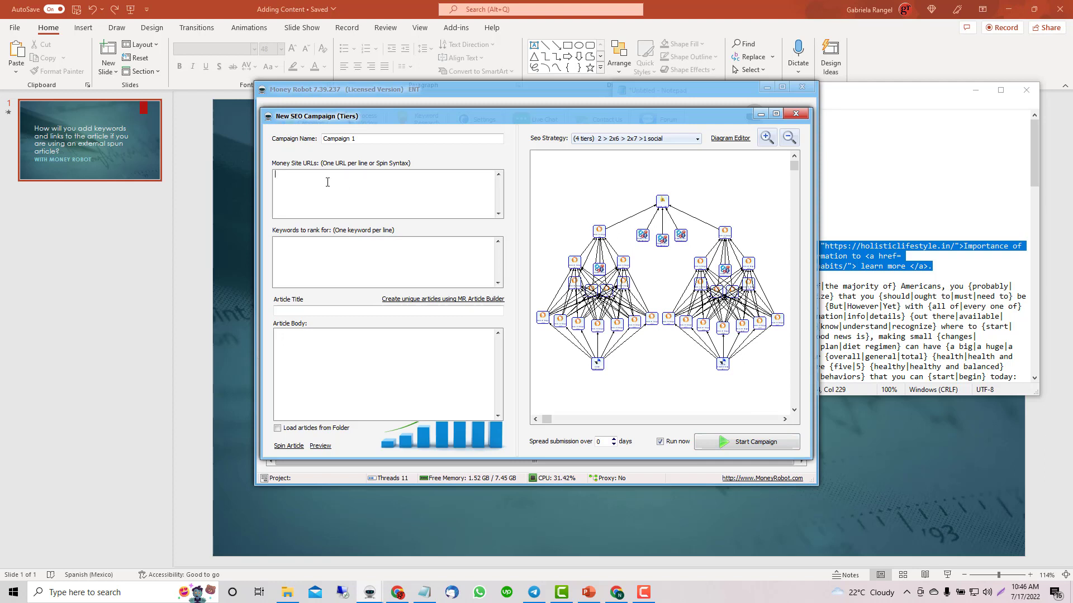
click(308, 257)
drag(719, 118, 667, 122)
click(900, 176)
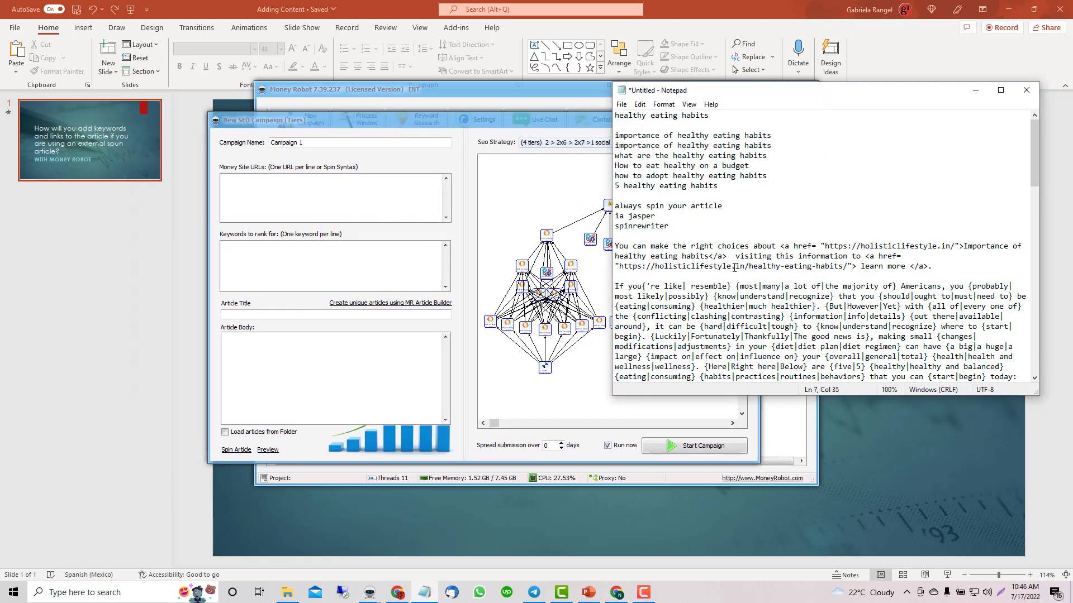
mouse_move(619, 267)
mouse_down()
mouse_move(930, 269)
mouse_move(848, 269)
mouse_up()
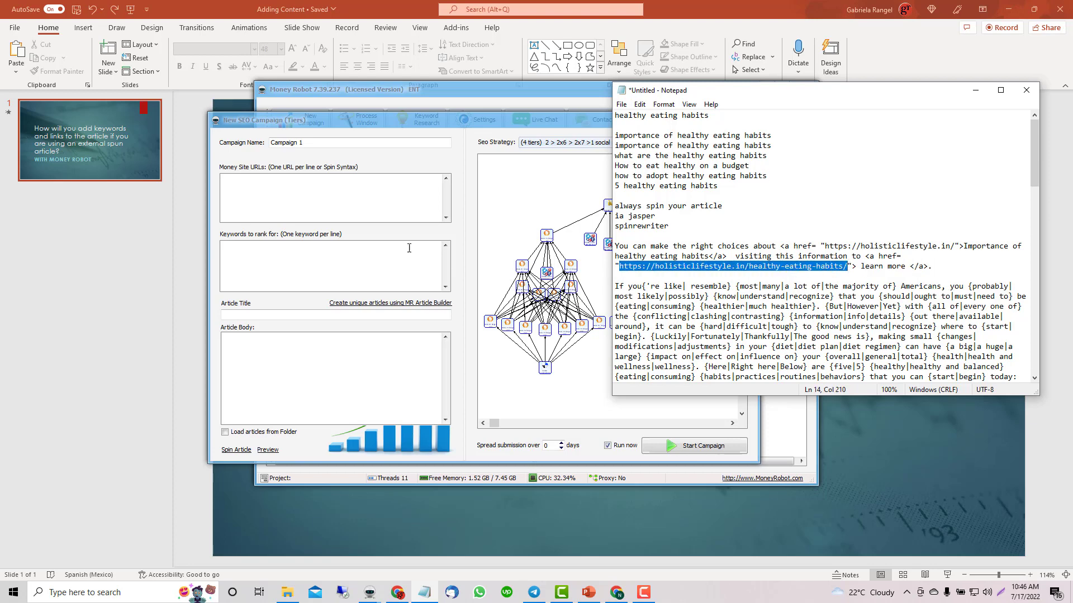
click(348, 186)
text(https://holisticlifestyle.in/healthy-eating-habits/)
Copy the healthy-eating keyword lines from Notepad for the campaign's Keywords box
click(326, 257)
click(721, 213)
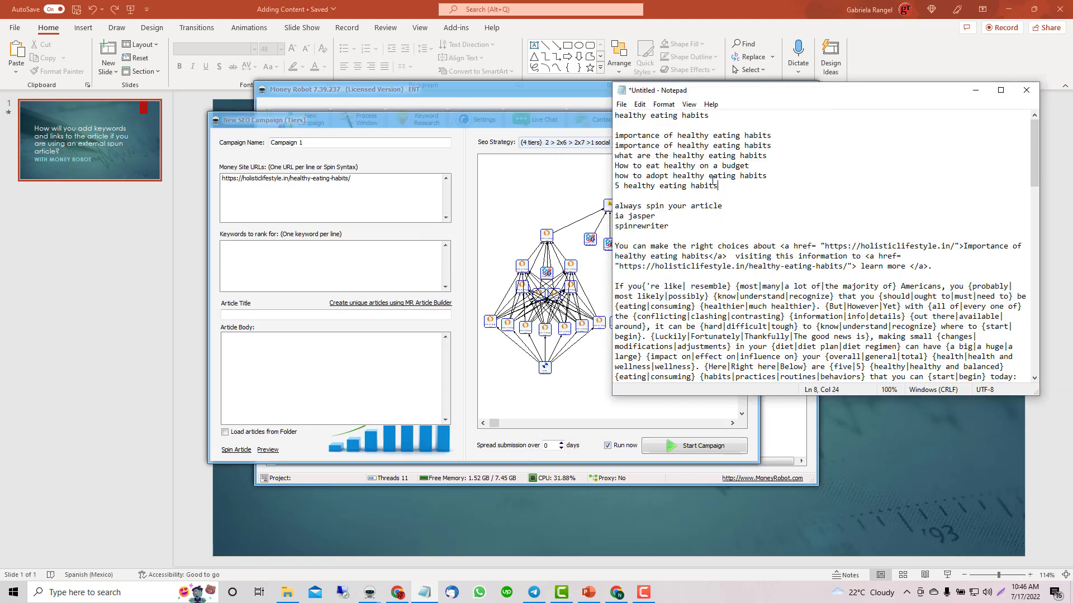
drag(718, 186, 615, 117)
key(ctrl+c)
Paste the keywords into the Keywords box and remove the blank line above them
click(327, 257)
key(ctrl+v)
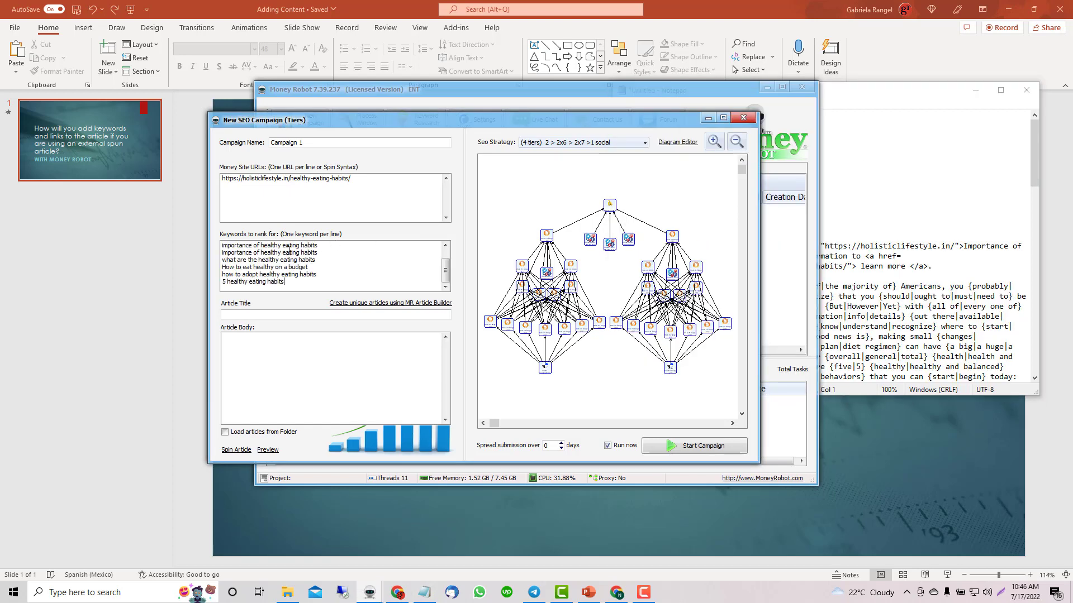
scroll(289, 251, up, 1)
click(221, 259)
key(BackSpace)
Copy the spun article from Notepad, starting at 'If you', and paste it into Article Body
click(303, 340)
click(915, 296)
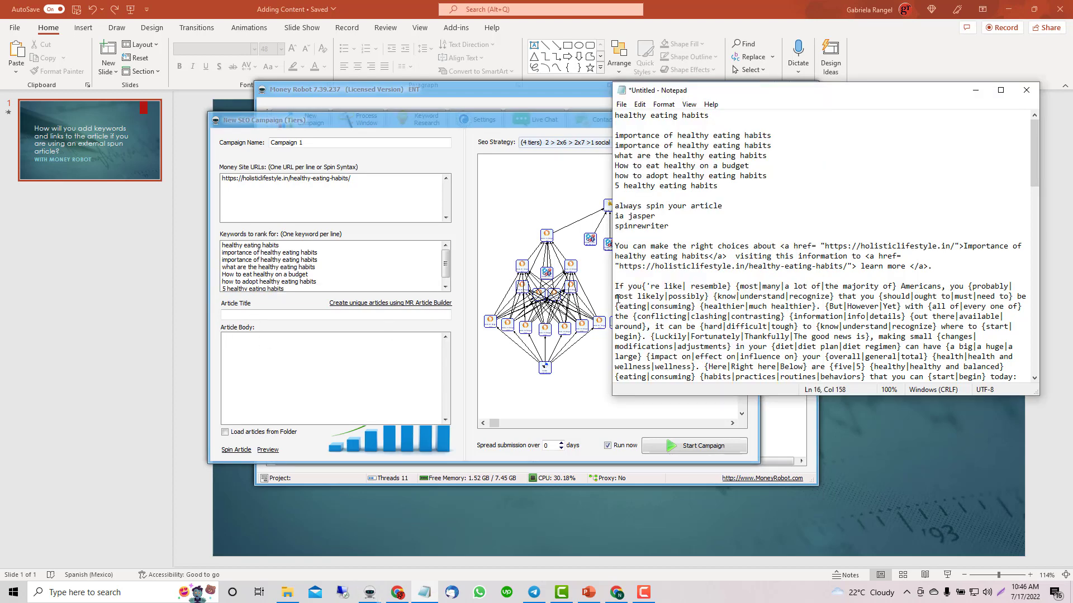
drag(615, 287, 911, 481)
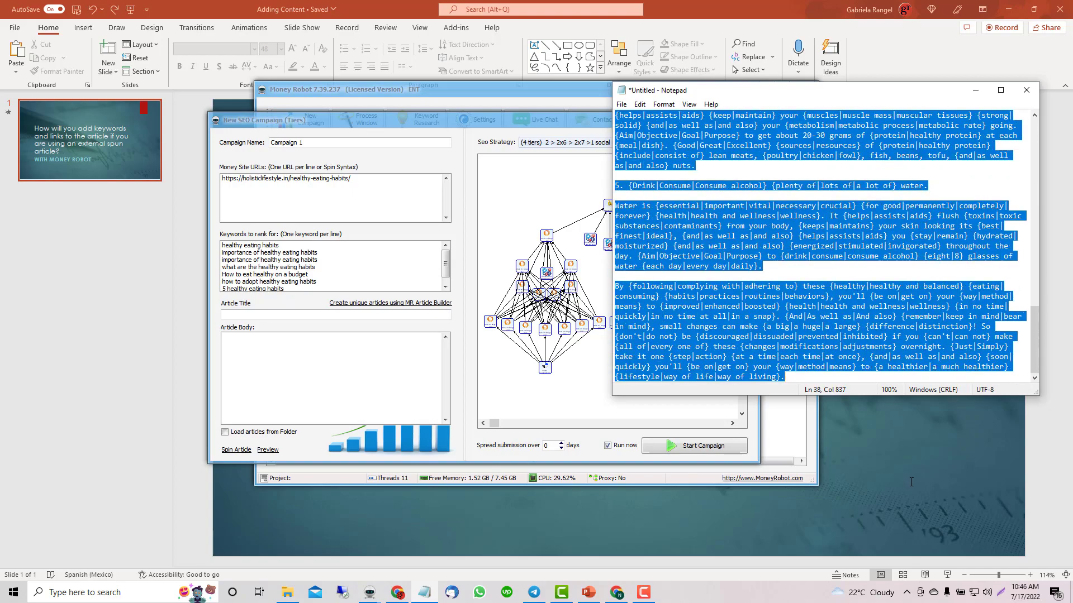
key(ctrl+c)
click(315, 339)
key(ctrl+v)
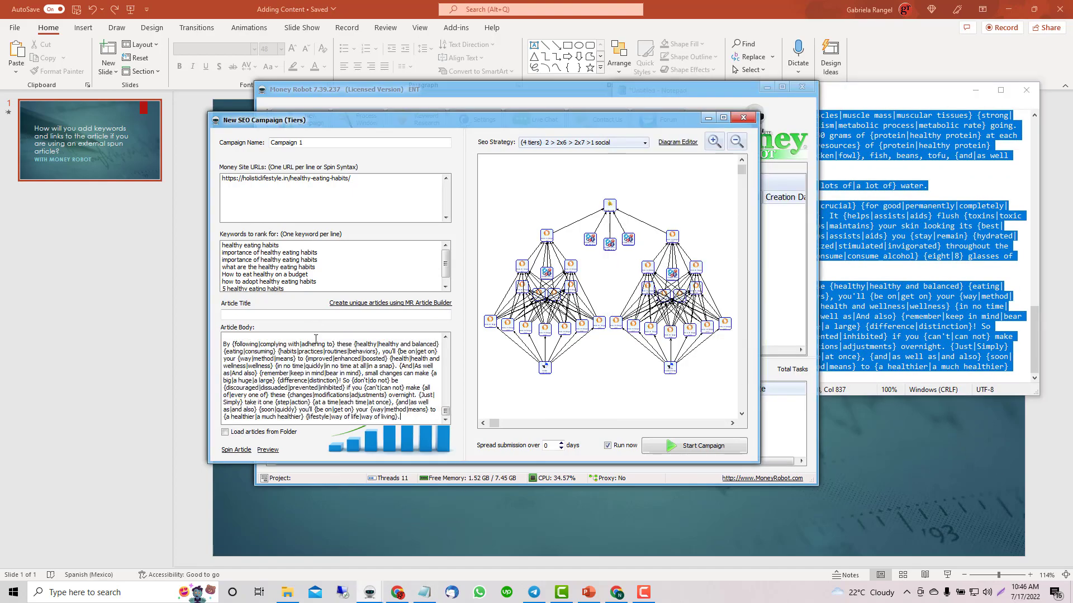
click(268, 449)
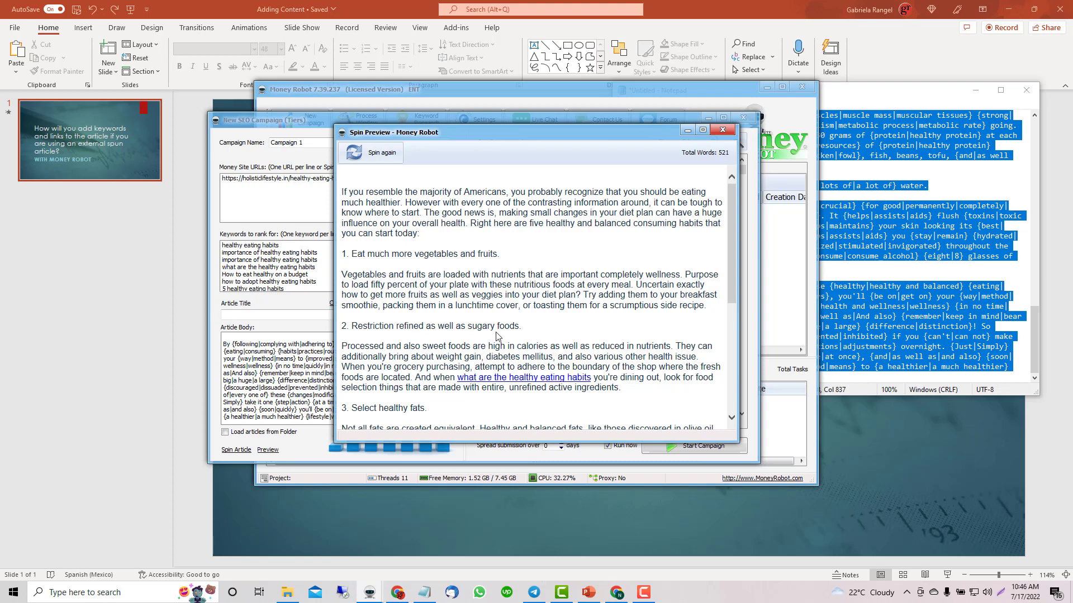
click(390, 153)
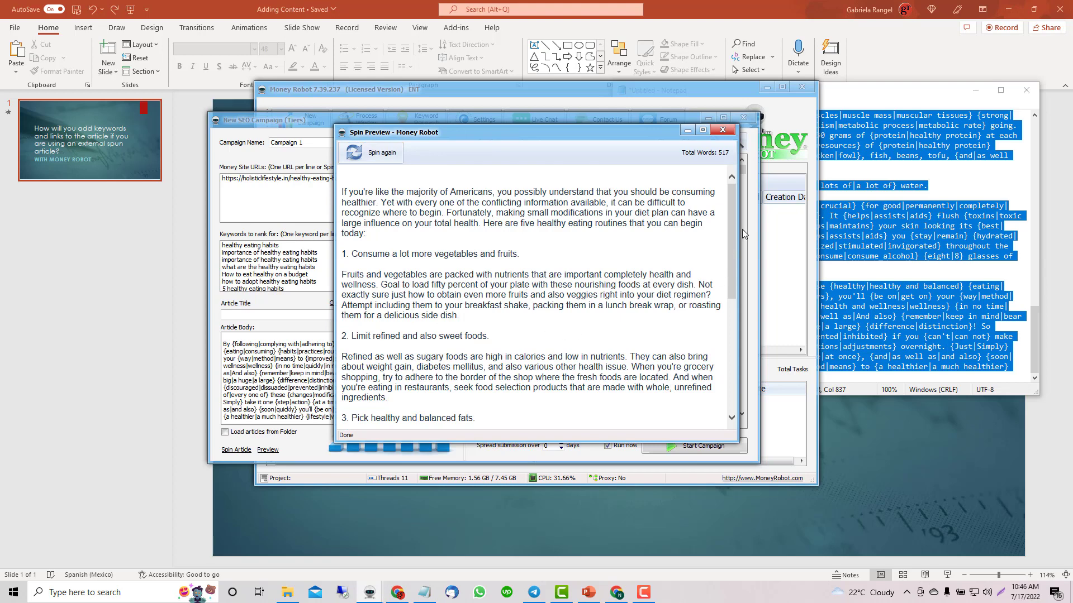
drag(730, 235, 730, 321)
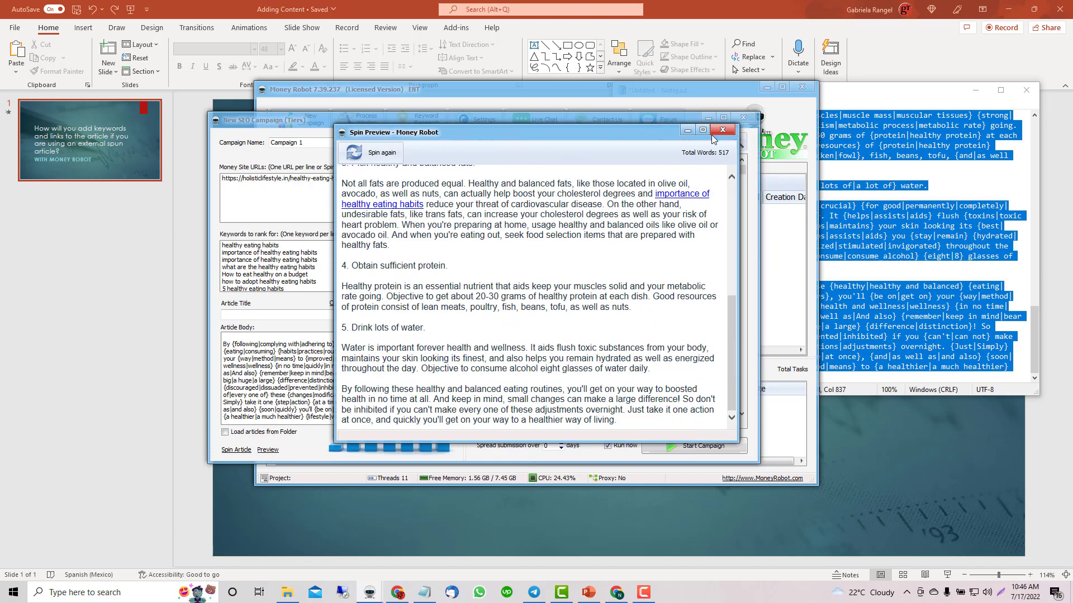
click(722, 130)
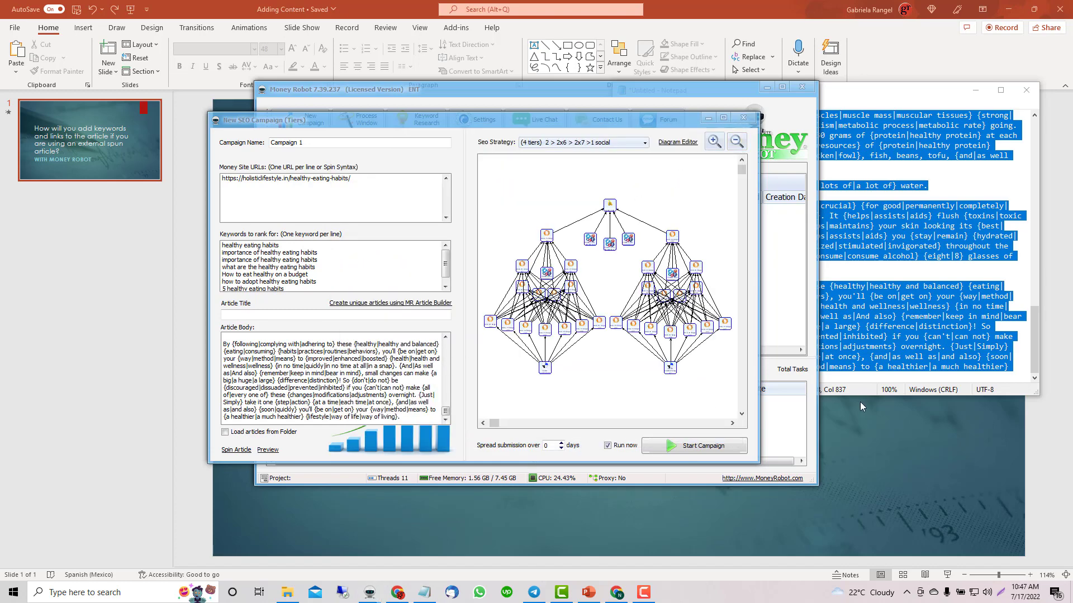
Change links per article from 2 to 'No link per article', then select the two-link HTML paragraph in Notepad
click(842, 282)
scroll(842, 283, up, 5)
scroll(842, 282, up, 12)
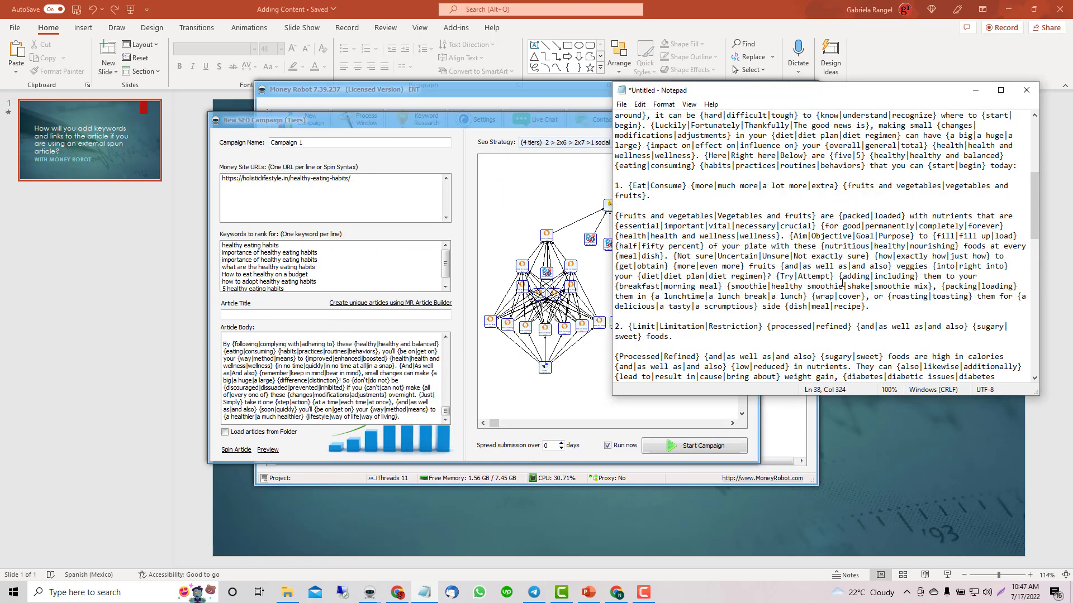
click(413, 166)
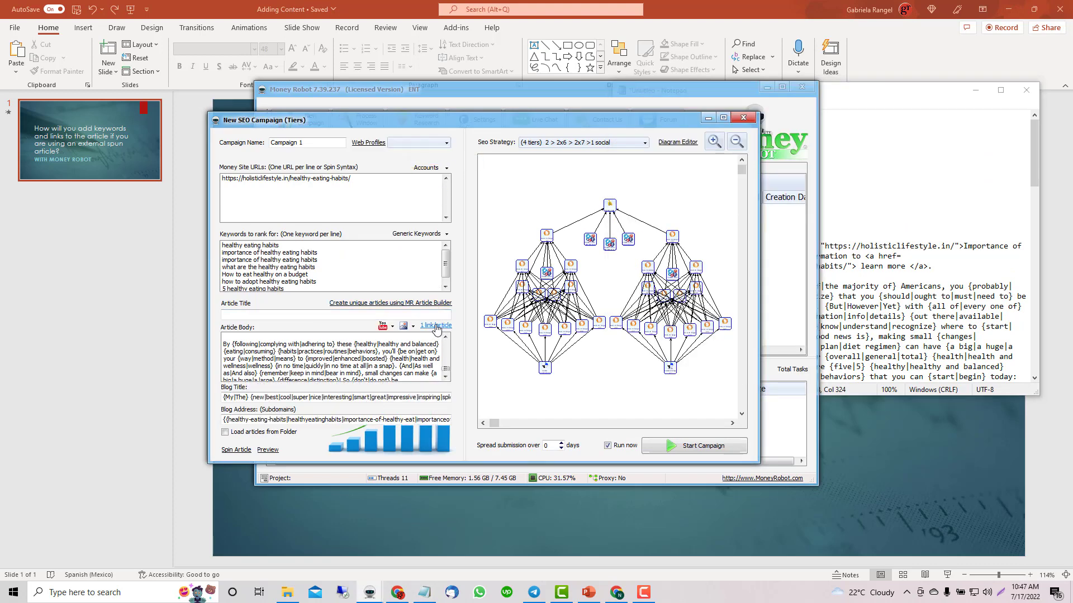
click(435, 325)
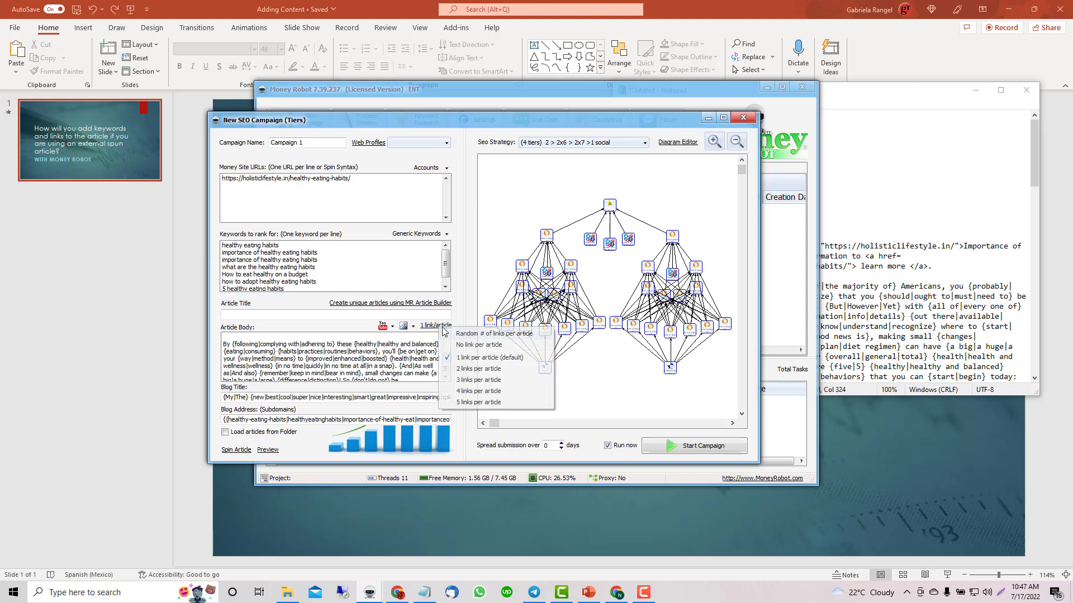
click(471, 369)
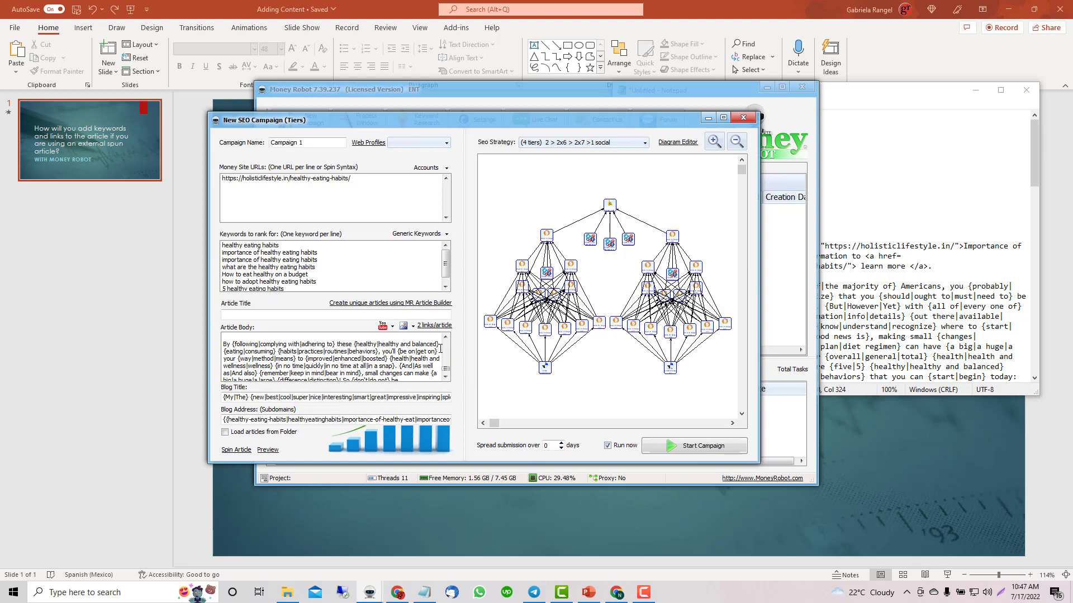
click(434, 325)
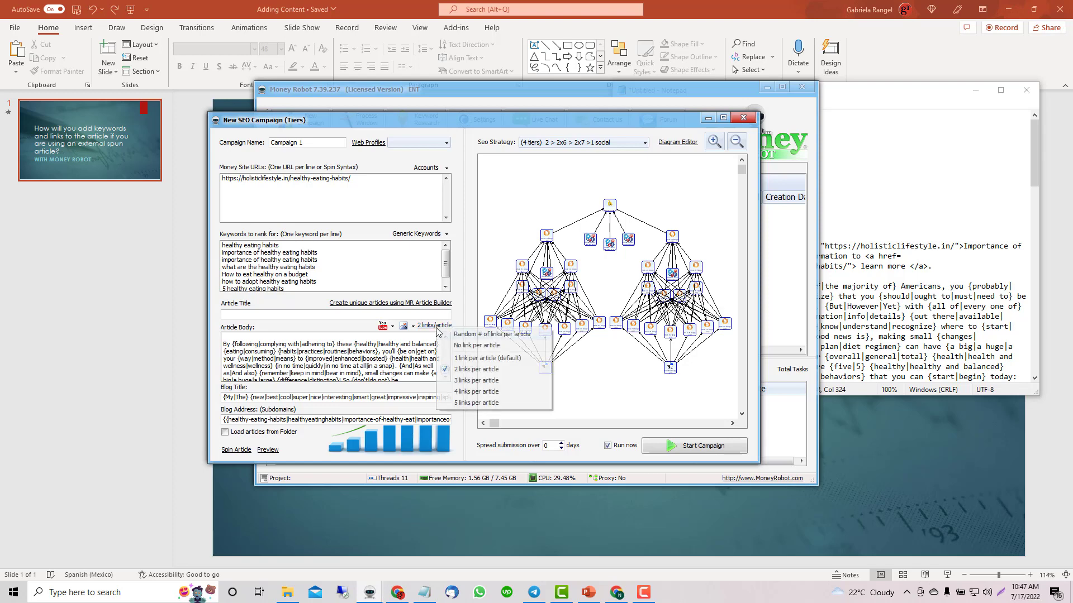
click(463, 346)
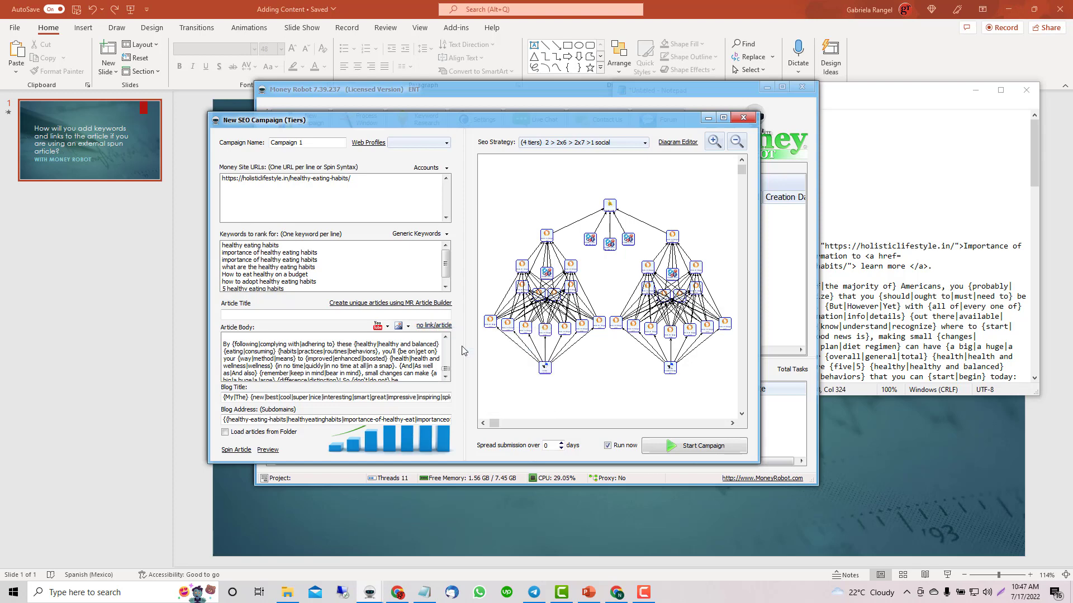
click(931, 266)
drag(932, 266, 614, 246)
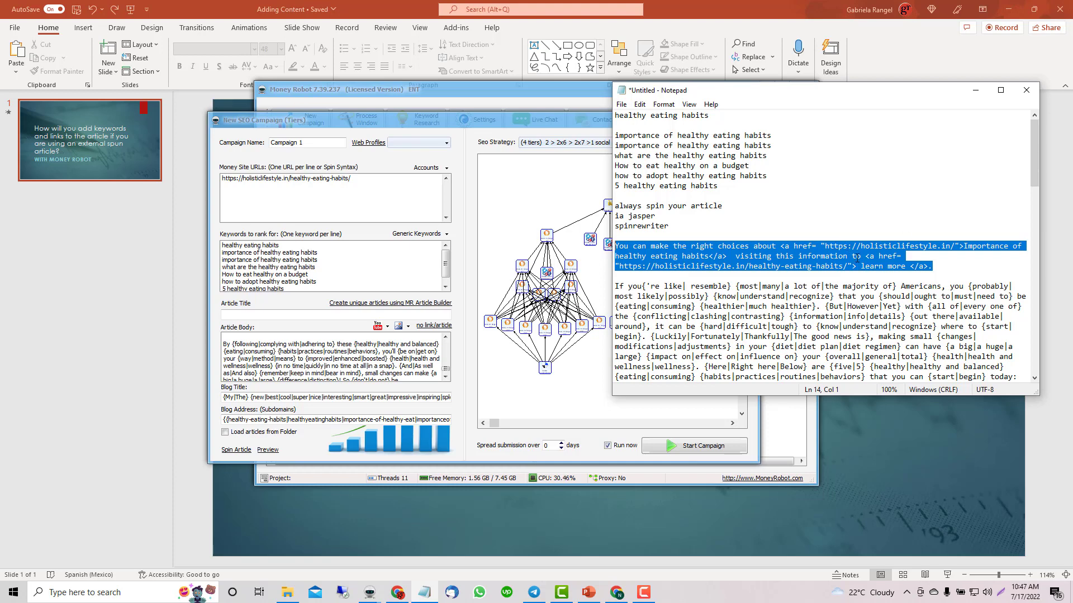
Paste the two-link HTML paragraph at the top of Article Body and preview the spun article
drag(445, 369, 446, 341)
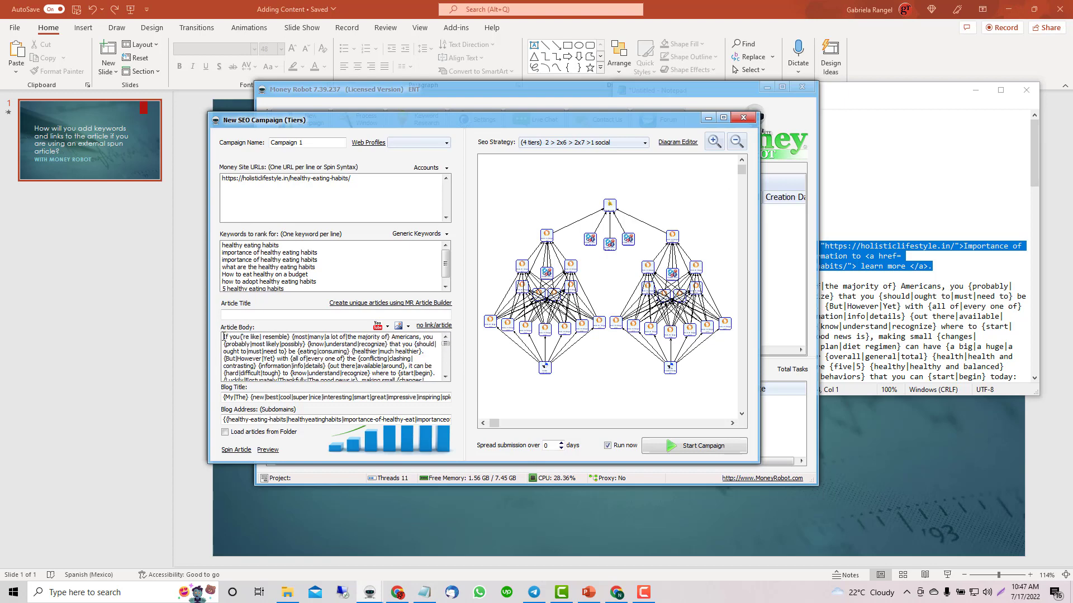
key(Return)
key(Return)
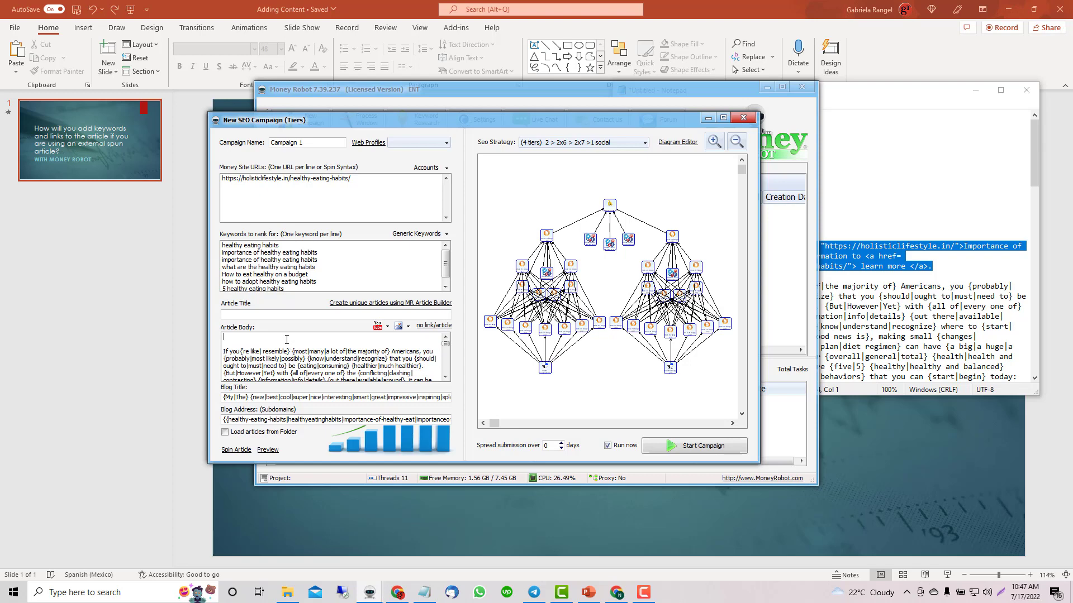
key(ctrl+v)
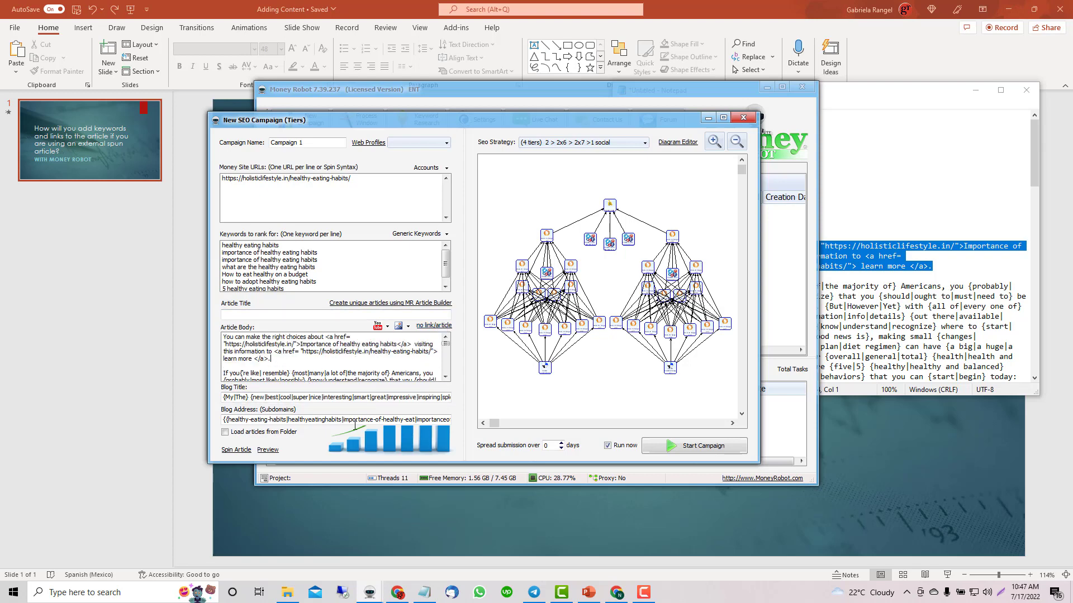
click(268, 450)
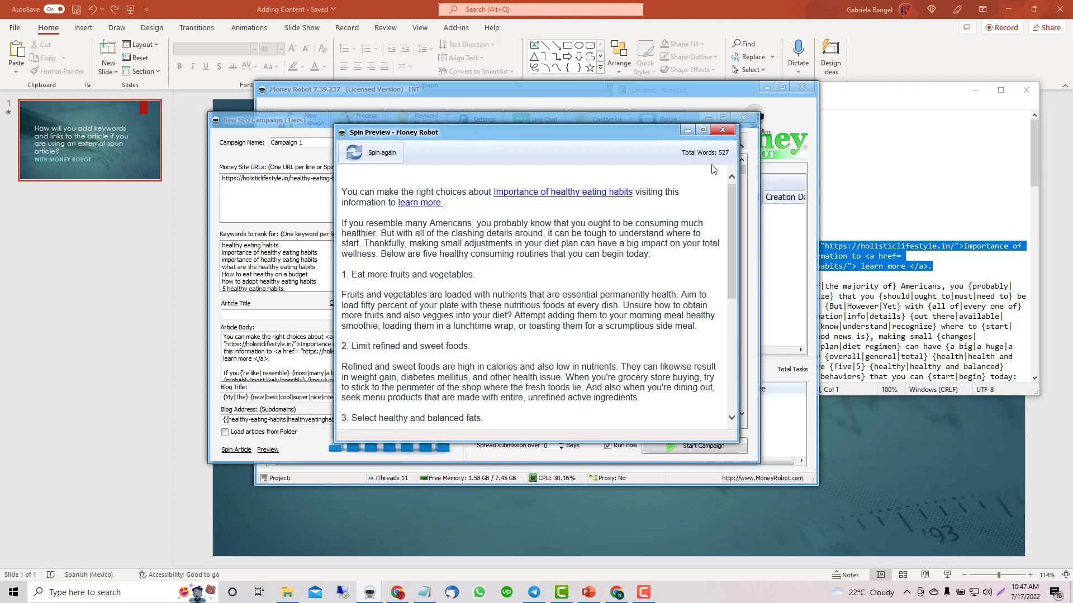
Close the spin preview and select the link paragraph's HTML in Article Body
click(723, 130)
drag(271, 359, 214, 341)
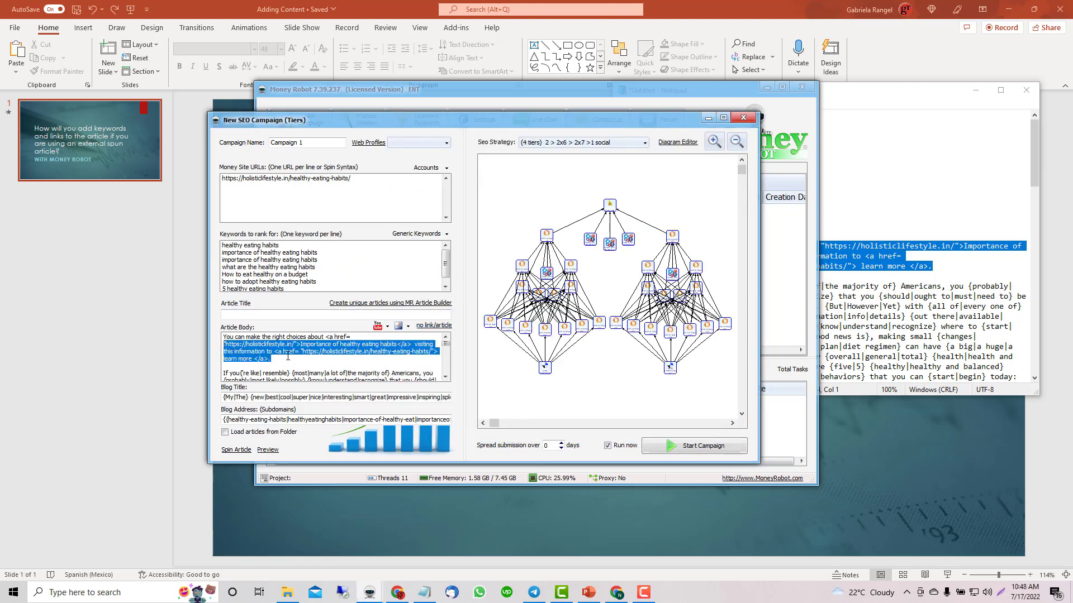
Delete the HTML link paragraph from Article Body and set 1 link per article
key(BackSpace)
key(BackSpace)
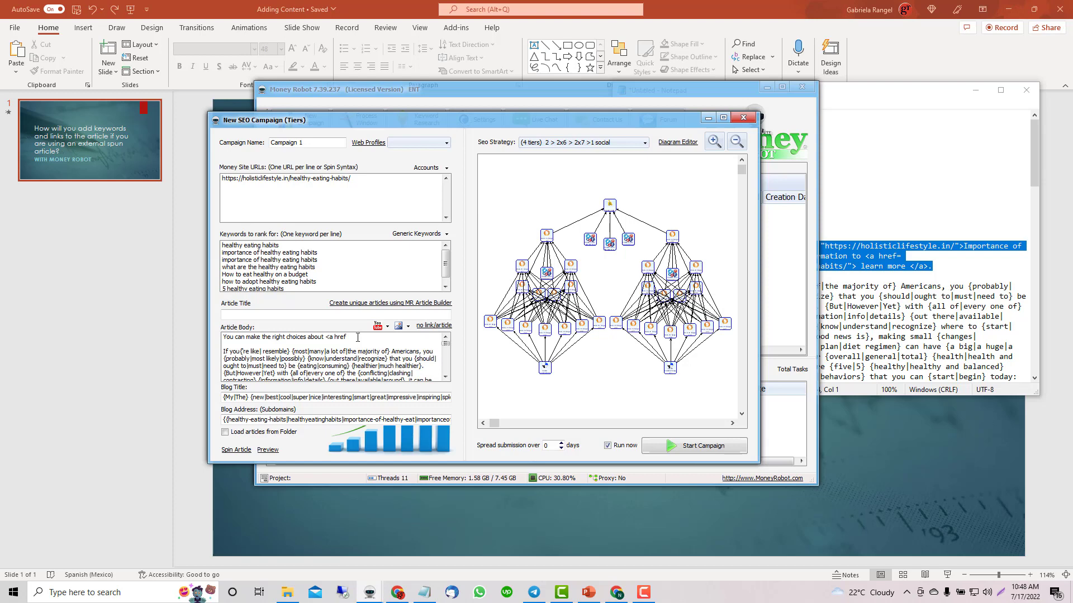
drag(226, 347, 216, 336)
key(BackSpace)
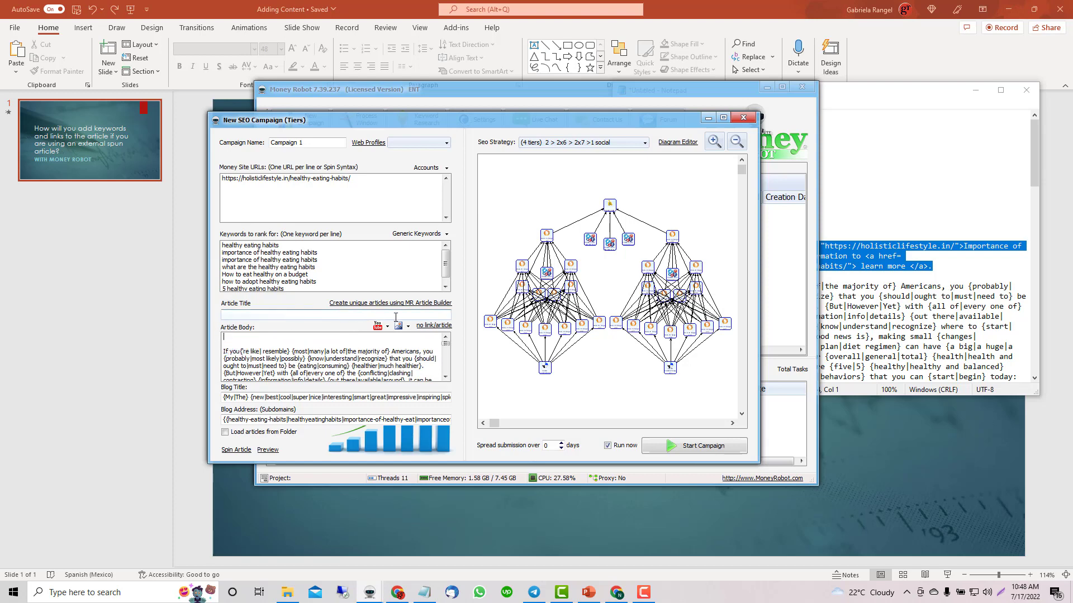
click(429, 331)
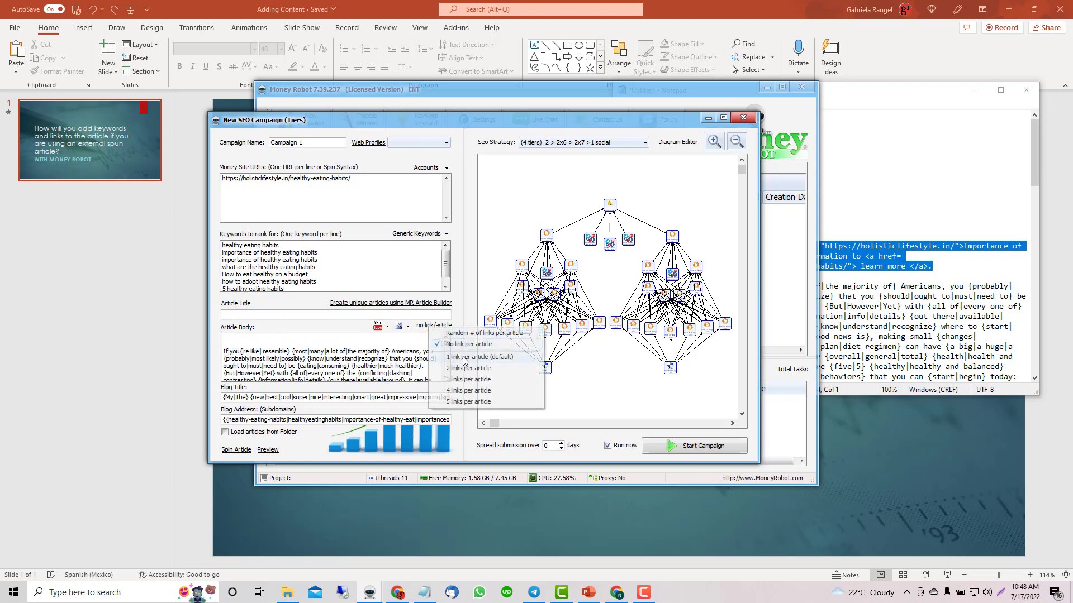
click(464, 353)
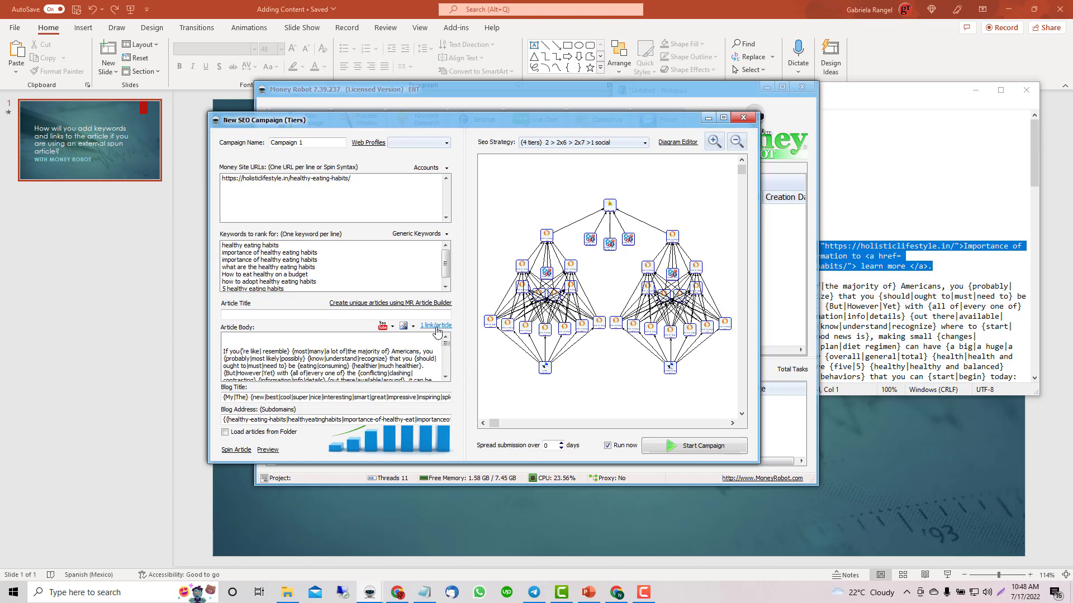